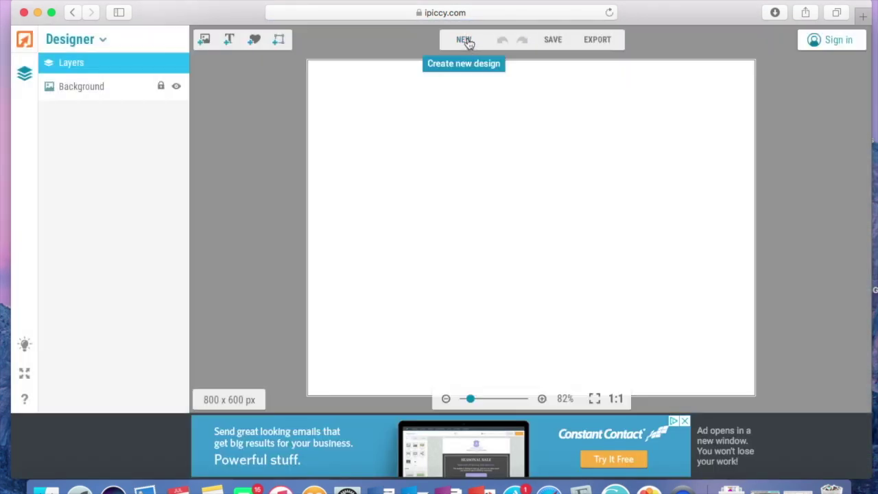
# Create a new design with the 8 x 10" canvas size and a white canvas.
pyautogui.click(467, 40)
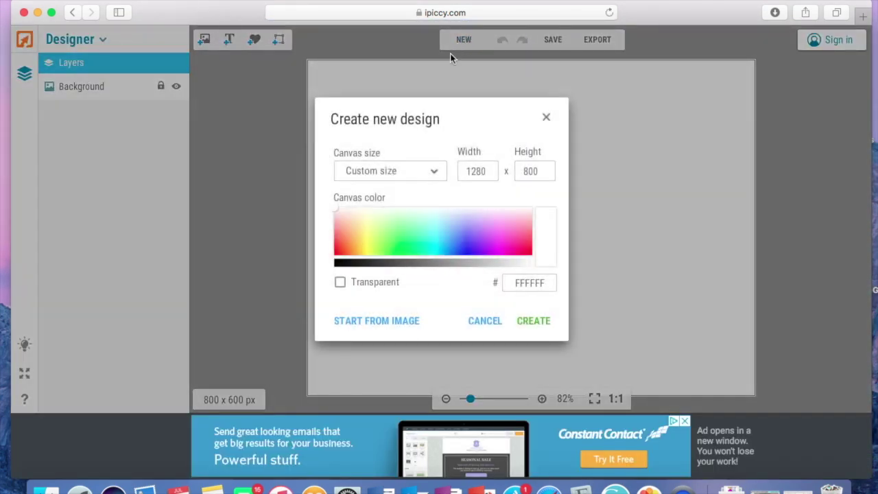
pyautogui.click(427, 175)
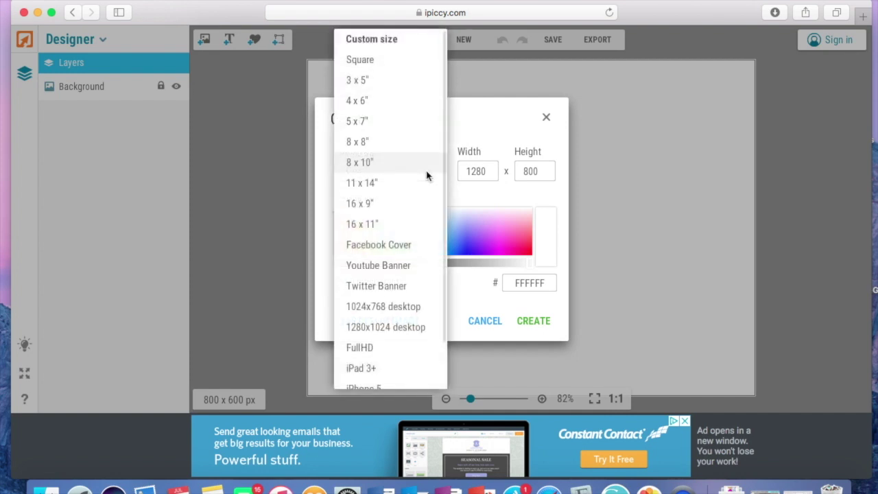
pyautogui.click(366, 169)
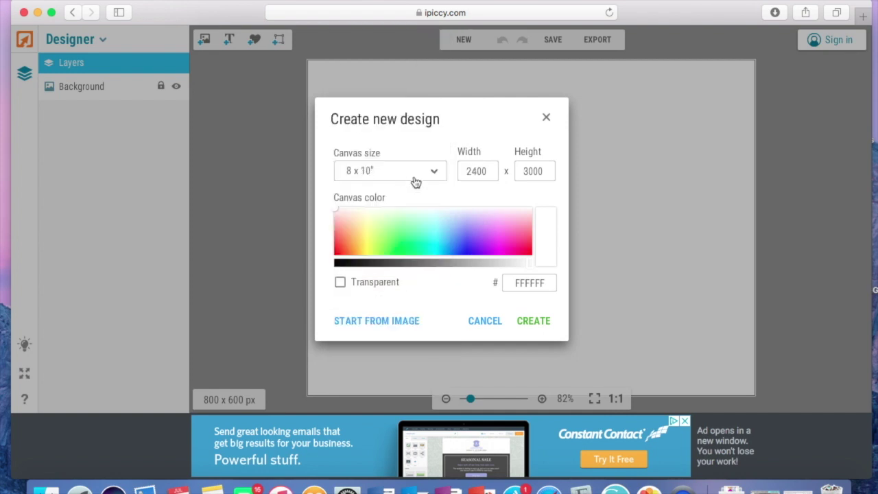
pyautogui.click(535, 327)
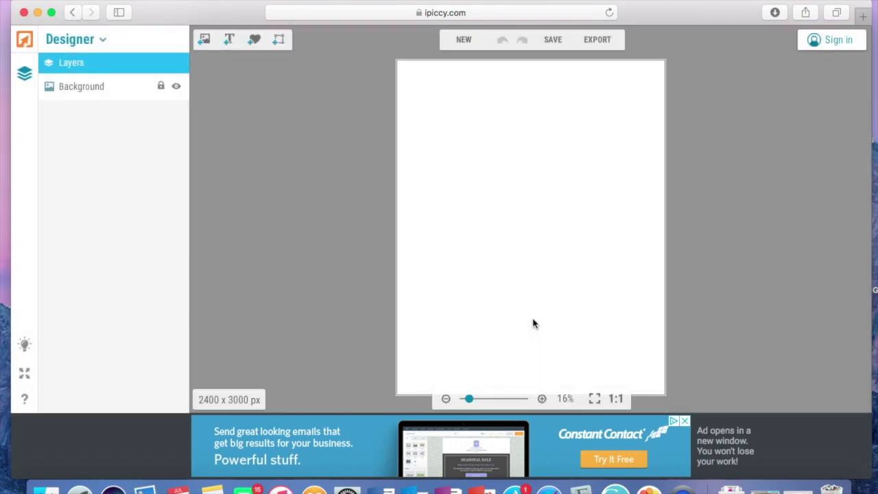
# Add a text layer reading "Good" and "Vibes" on two lines, and center-align it.
pyautogui.click(227, 42)
pyautogui.moveTo(105, 262); pyautogui.dragTo(31, 245)
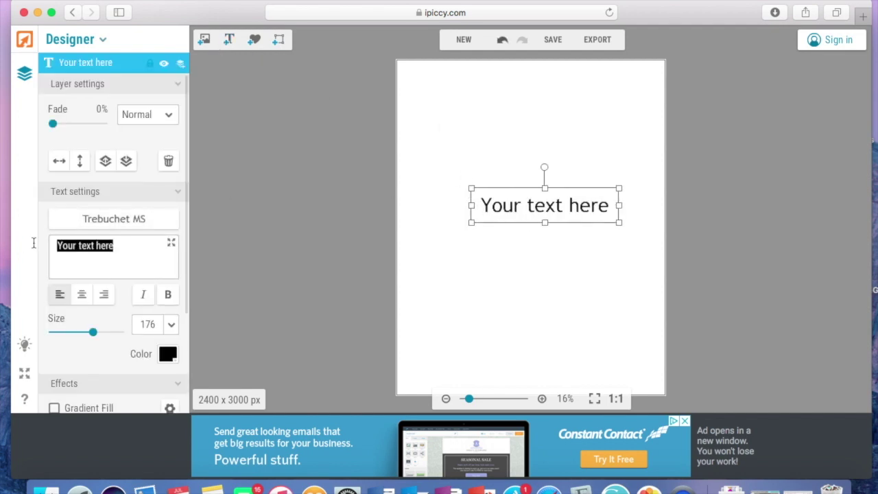
pyautogui.write('Good')
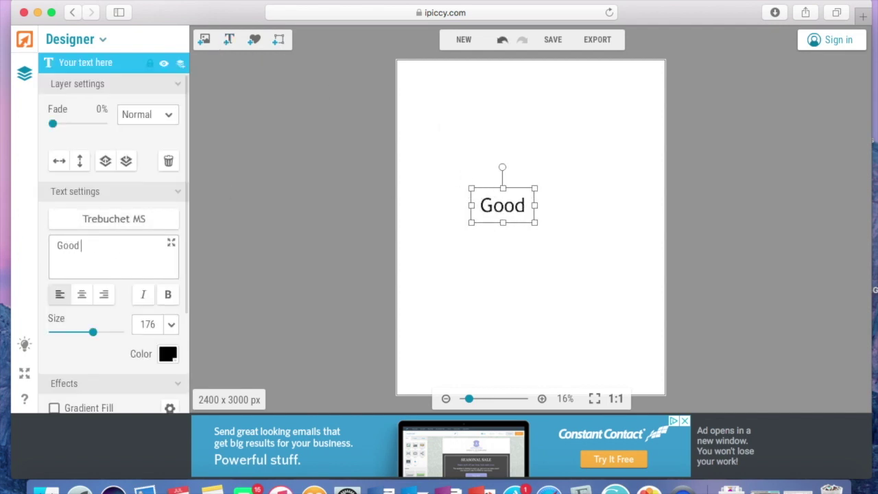
pyautogui.press('Return')
pyautogui.write('Vibes')
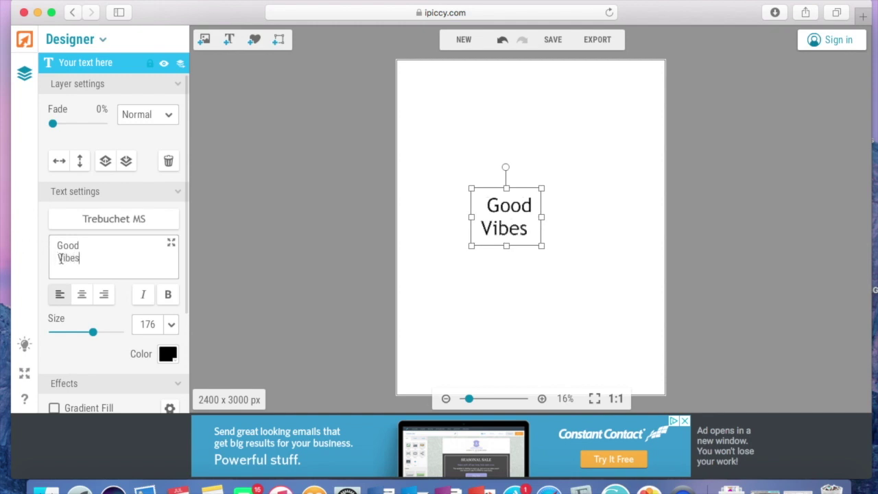
pyautogui.click(83, 294)
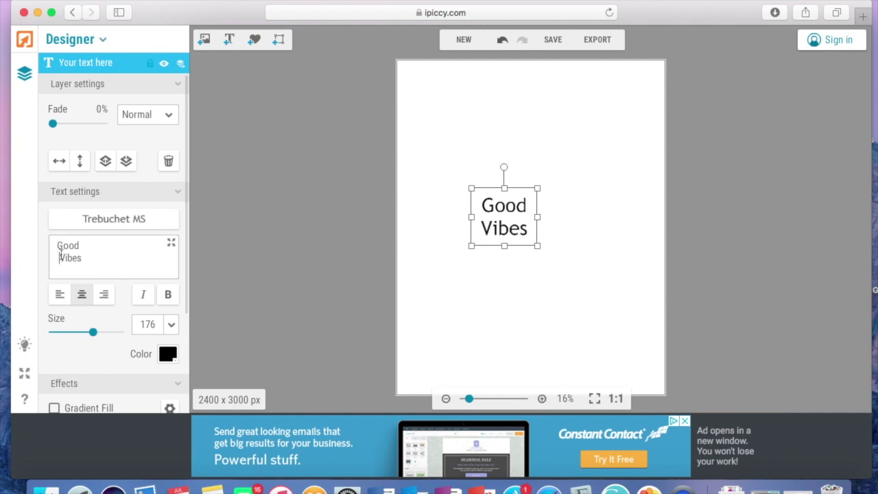
# Set the "Good Vibes" text to the local font Bebas Neue Bold.
pyautogui.click(123, 227)
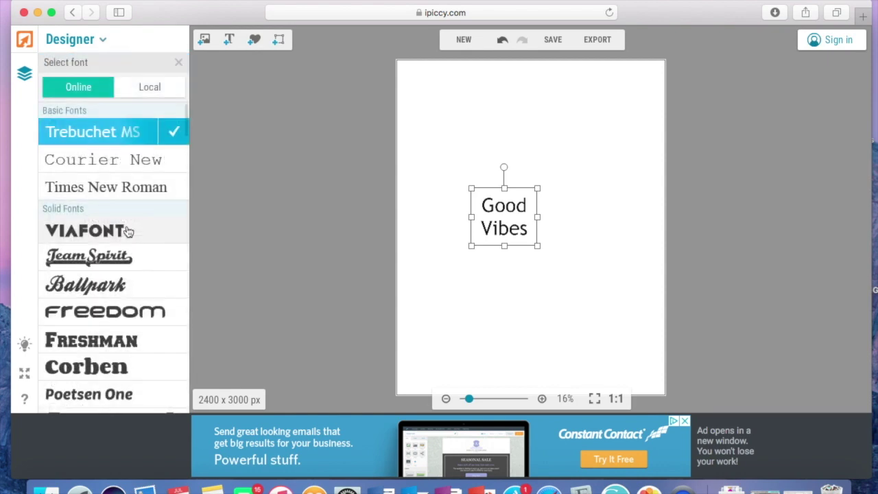
pyautogui.click(151, 94)
pyautogui.moveTo(187, 122); pyautogui.dragTo(184, 161)
pyautogui.scroll(-10, 184, 165)
pyautogui.scroll(7, 185, 164)
pyautogui.click(151, 127)
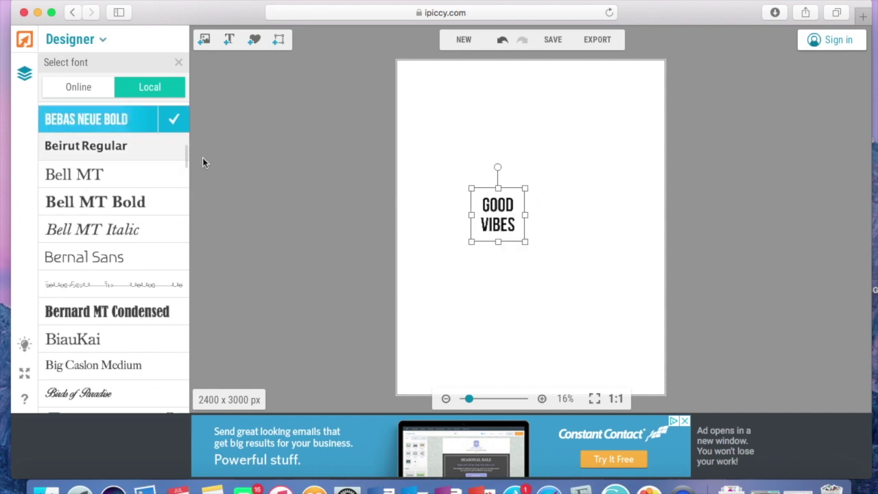
# Enlarge the "Good Vibes" text to about size 872 so its box spans the canvas width, and center it horizontally.
pyautogui.click(504, 258)
pyautogui.click(505, 230)
pyautogui.moveTo(505, 230); pyautogui.dragTo(700, 334)
pyautogui.moveTo(427, 90); pyautogui.dragTo(401, 60)
pyautogui.moveTo(559, 172); pyautogui.dragTo(542, 166)
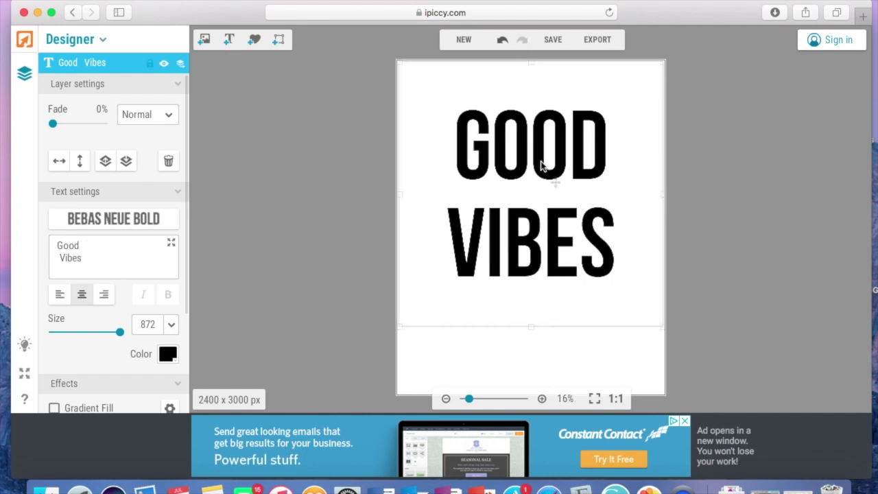
pyautogui.moveTo(541, 166); pyautogui.dragTo(542, 167)
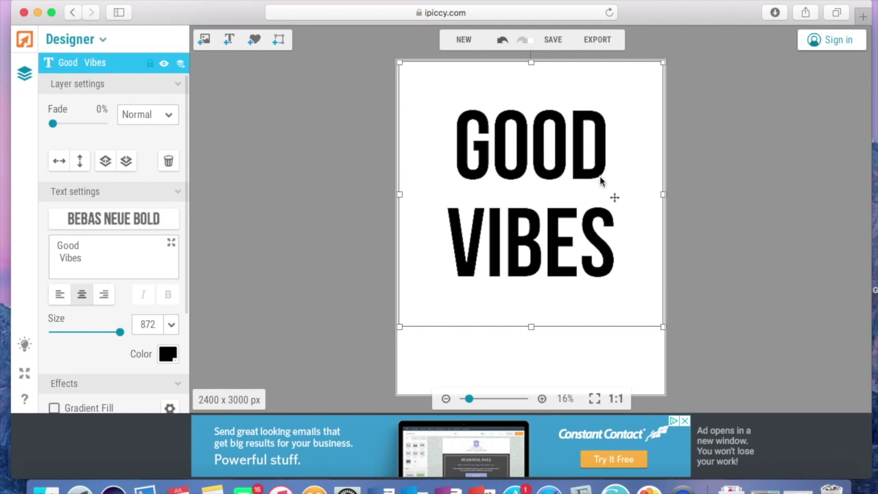
# Nudge the "Good Vibes" text slightly upward on the canvas.
pyautogui.press('Up')
pyautogui.press('Up')
pyautogui.press('Up')
pyautogui.press('Up')
pyautogui.press('Up')
pyautogui.press('Up')
pyautogui.press('Up')
pyautogui.press('Up')
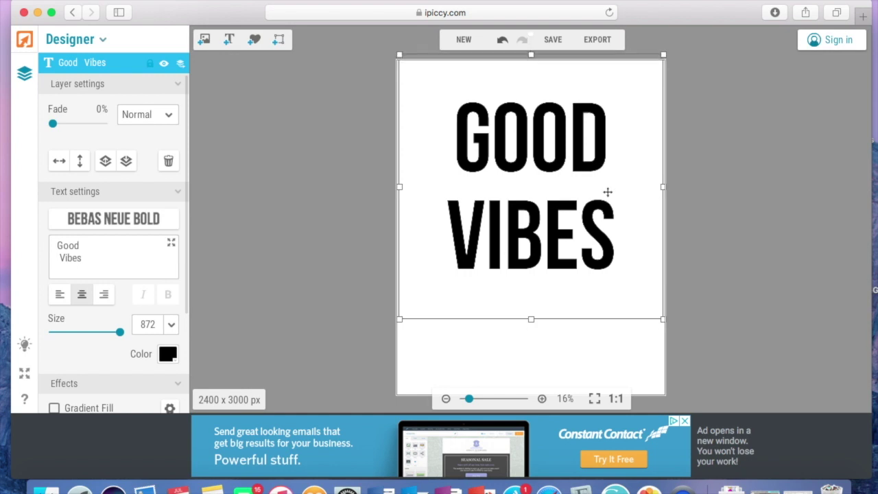
# Add a second text layer reading "Only" and place it below "VIBES".
pyautogui.click(229, 41)
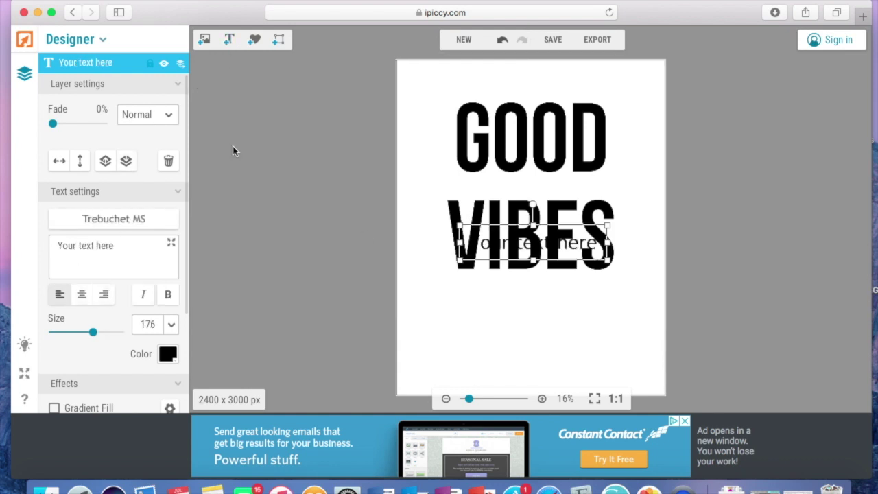
pyautogui.moveTo(536, 262); pyautogui.dragTo(530, 321)
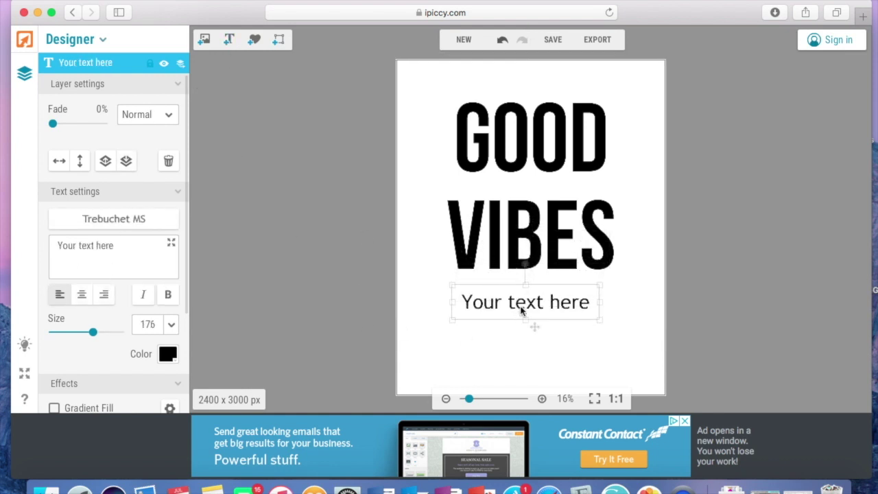
pyautogui.moveTo(114, 245); pyautogui.dragTo(2, 230)
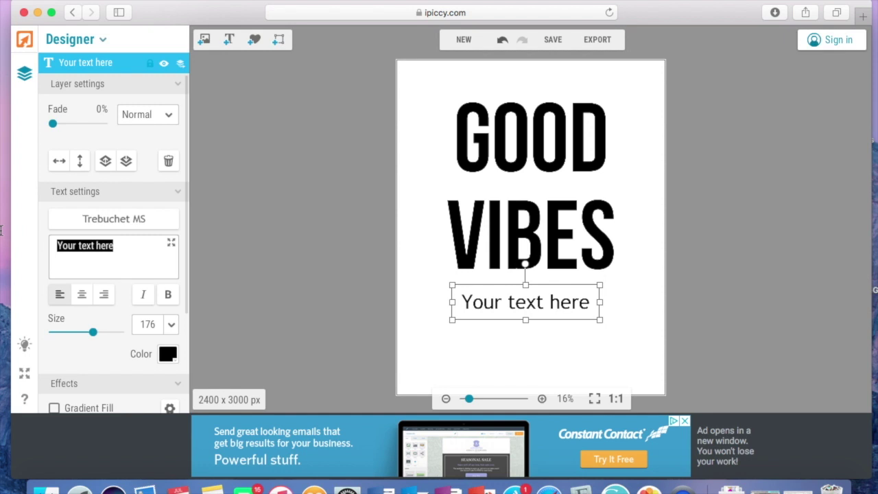
pyautogui.write('Only')
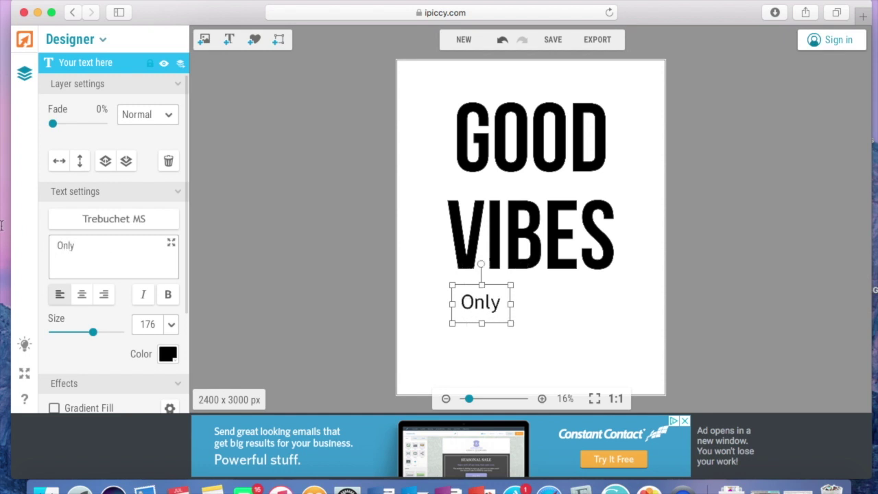
# Set the "Only" text to the local font Maria Rose Regular.
pyautogui.click(144, 227)
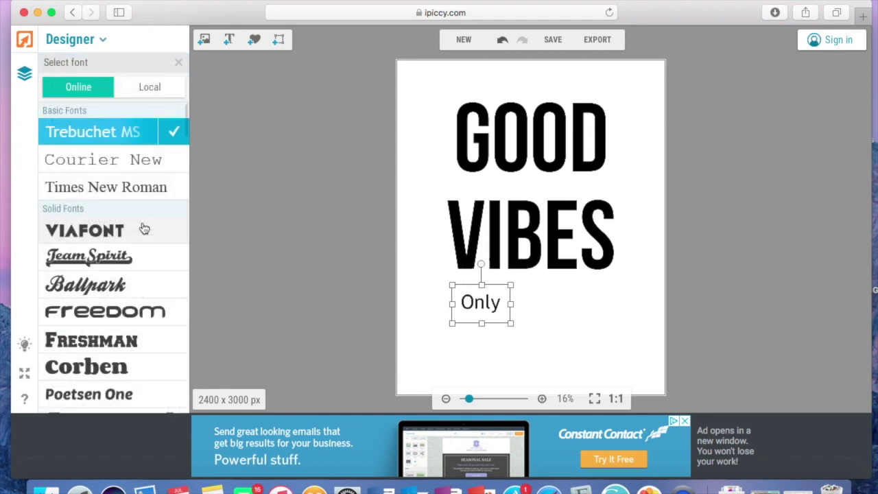
pyautogui.click(149, 87)
pyautogui.moveTo(187, 117)
pyautogui.mouseDown()
pyautogui.moveTo(200, 207)
pyautogui.moveTo(194, 282)
pyautogui.mouseUp()
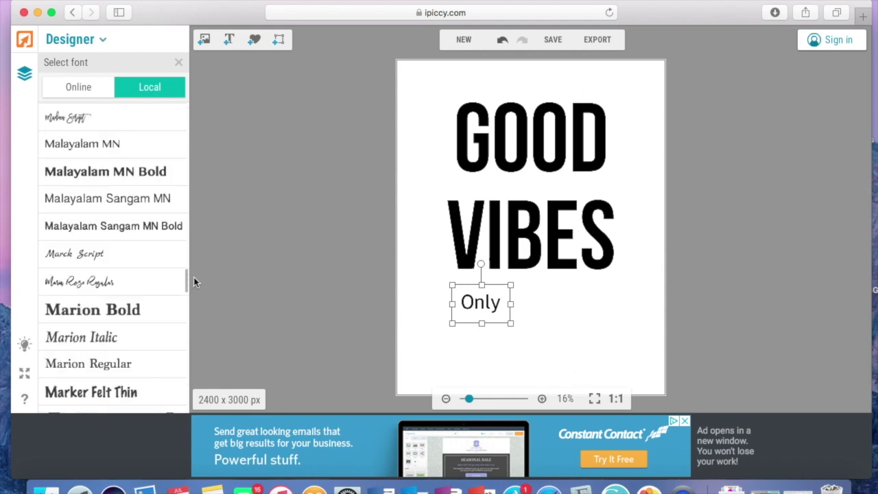
pyautogui.click(143, 282)
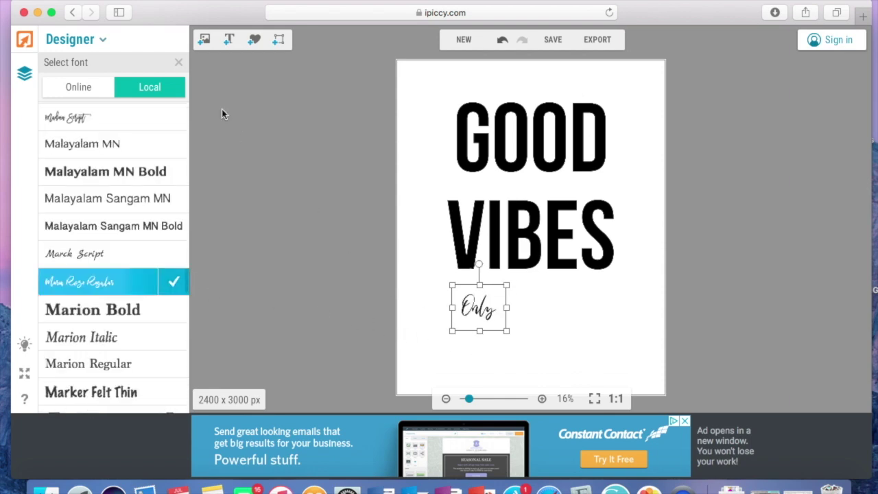
pyautogui.click(174, 281)
# Enlarge the "Only" text to about size 540 in the space beneath "VIBES".
pyautogui.moveTo(509, 339); pyautogui.dragTo(648, 402)
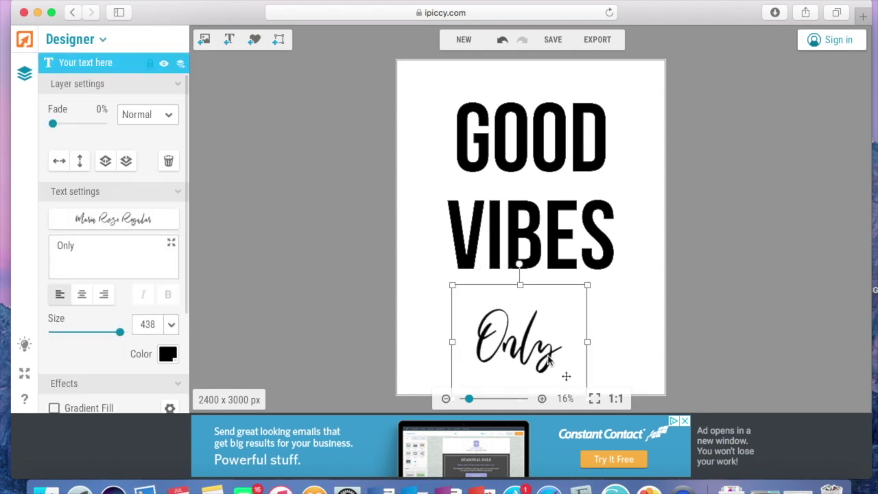
pyautogui.moveTo(532, 345); pyautogui.dragTo(544, 334)
pyautogui.moveTo(463, 275); pyautogui.dragTo(432, 248)
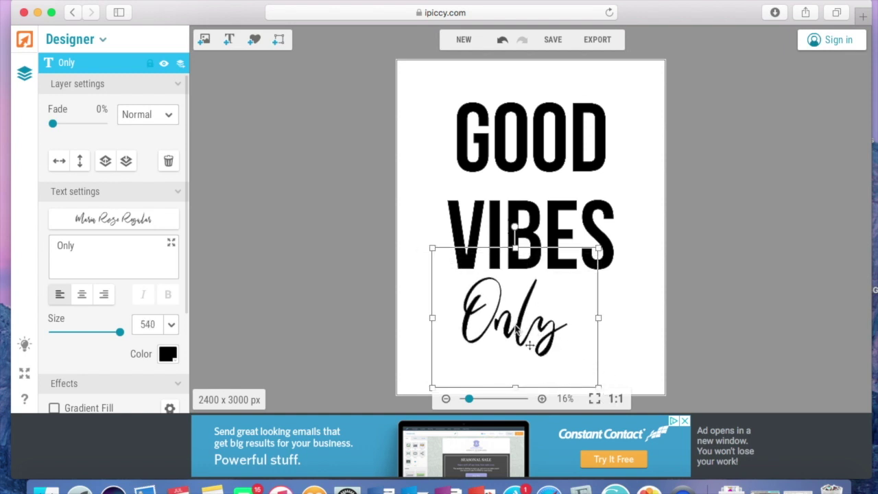
# Center the "Only" text horizontally beneath "VIBES" and deselect it.
pyautogui.moveTo(522, 328); pyautogui.dragTo(539, 336)
pyautogui.press('Right')
pyautogui.press('Right')
pyautogui.press('Right')
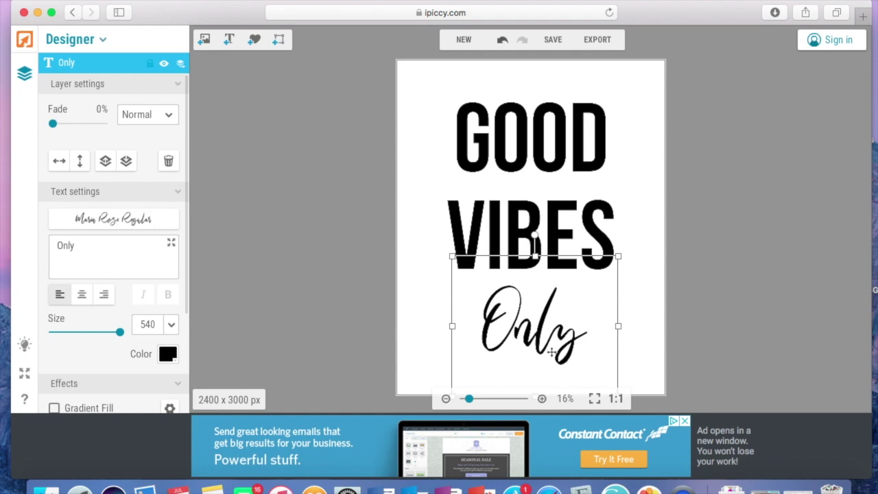
pyautogui.press('Left')
pyautogui.click(743, 292)
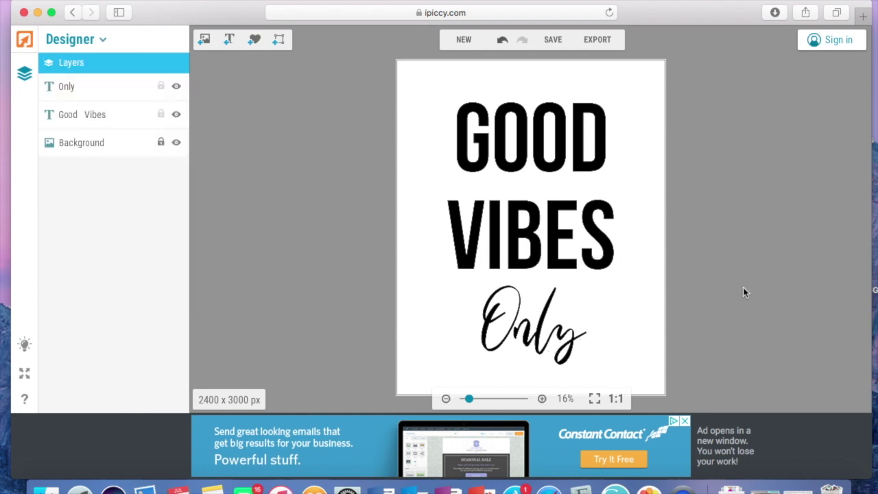
# Upload the image 1.jpg from the watercolor galaxy folder.
pyautogui.click(208, 42)
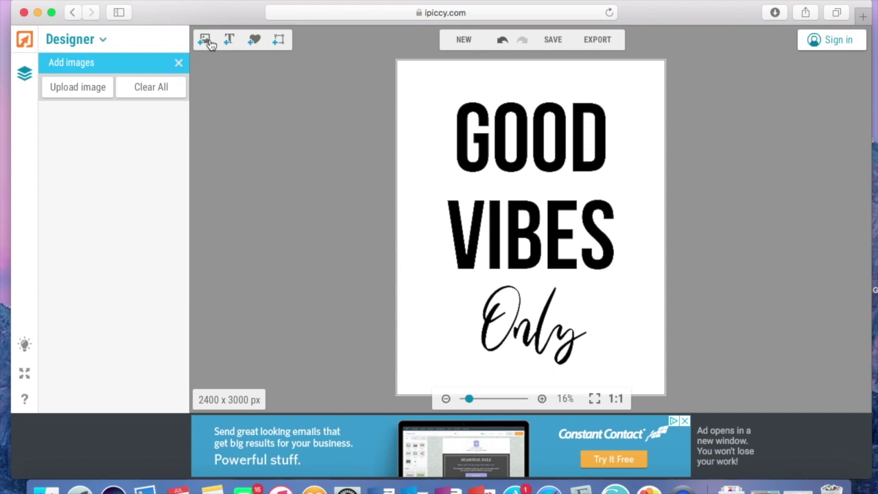
pyautogui.click(88, 92)
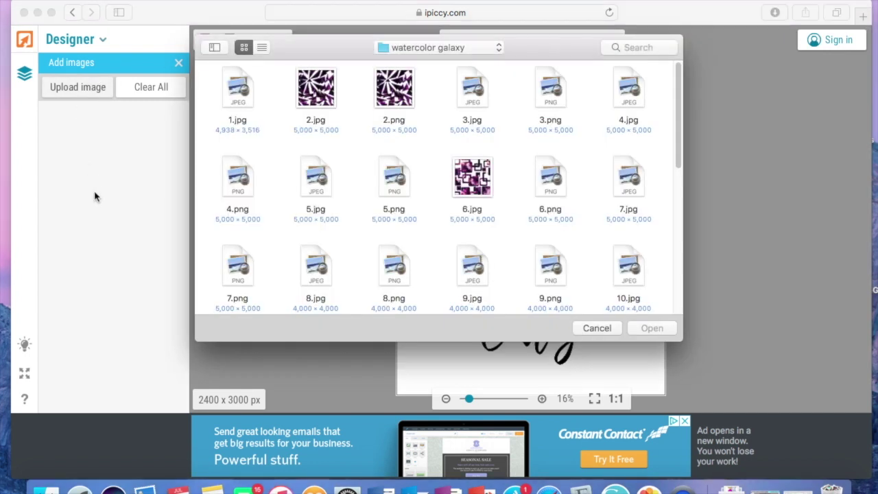
pyautogui.click(249, 94)
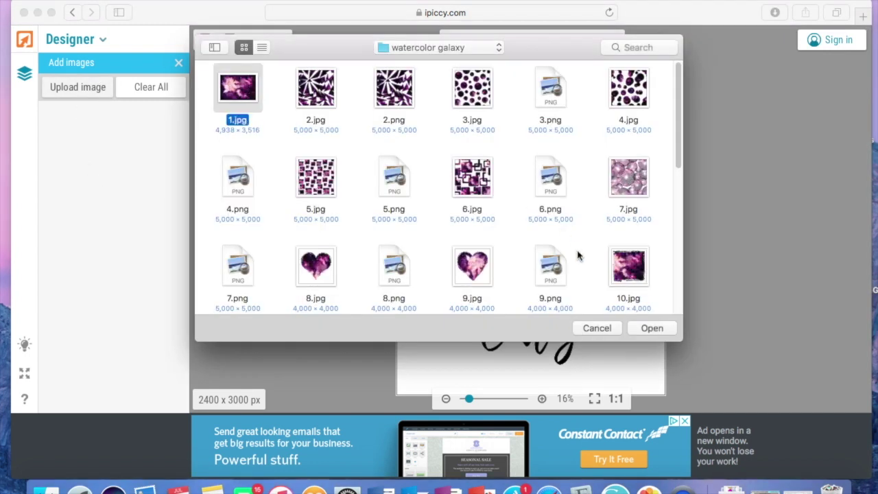
pyautogui.click(590, 330)
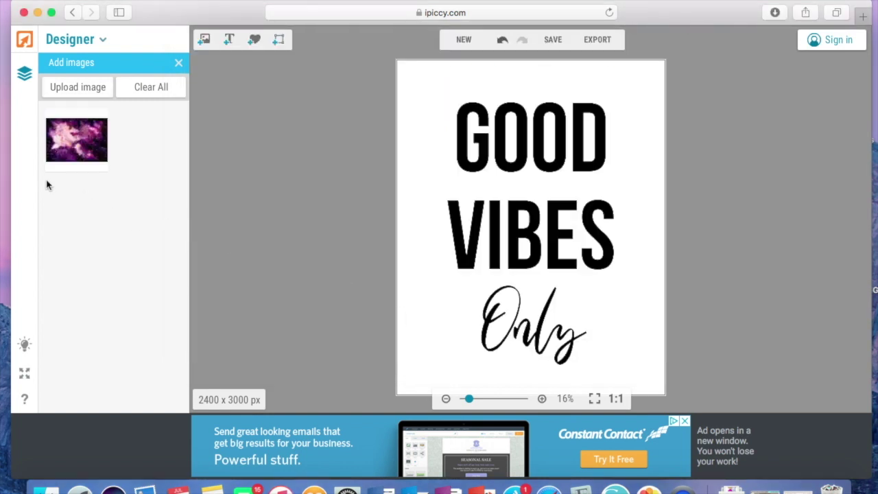
# Place the galaxy image on the canvas and enlarge it until it fully covers the "GOOD VIBES" text.
pyautogui.moveTo(70, 145); pyautogui.dragTo(447, 102)
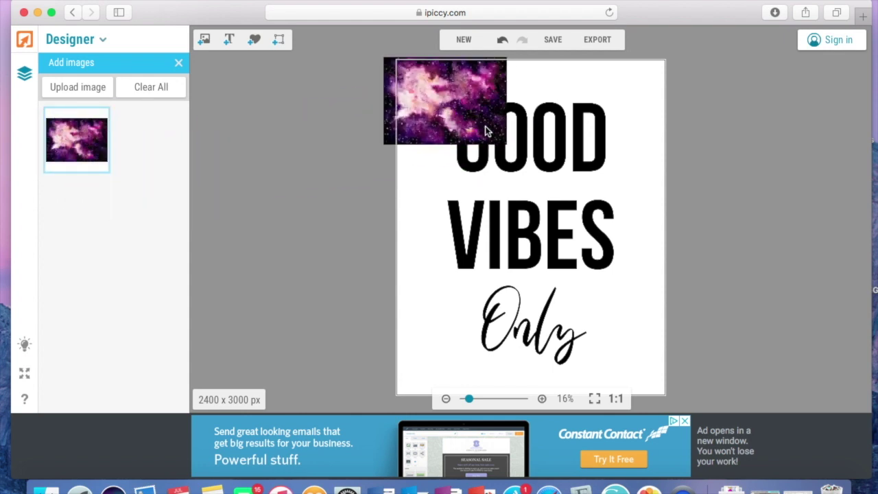
pyautogui.click(504, 148)
pyautogui.moveTo(516, 159); pyautogui.dragTo(709, 356)
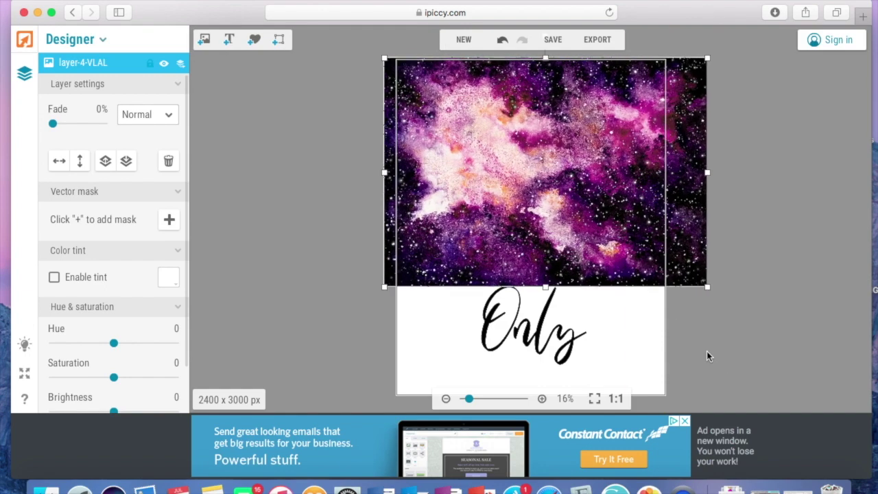
pyautogui.moveTo(383, 289); pyautogui.dragTo(360, 306)
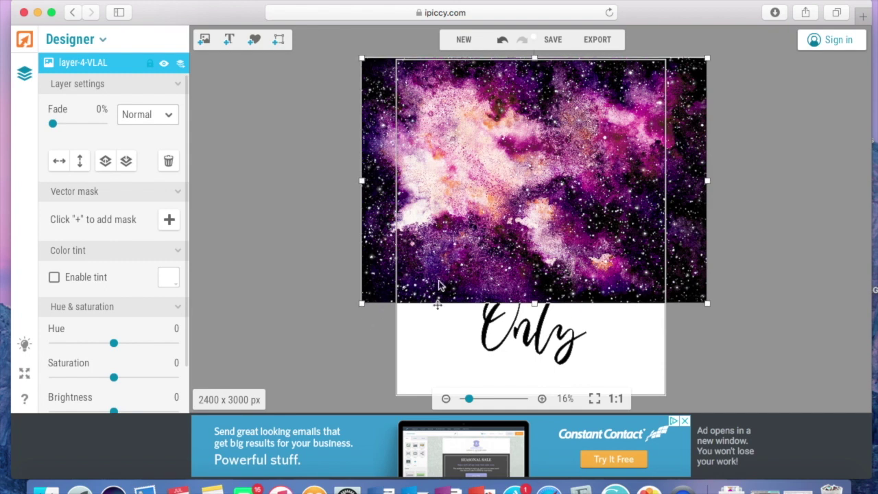
# Set the galaxy image's blend mode to Lighten and shift it slightly down and right over the lettering.
pyautogui.click(163, 116)
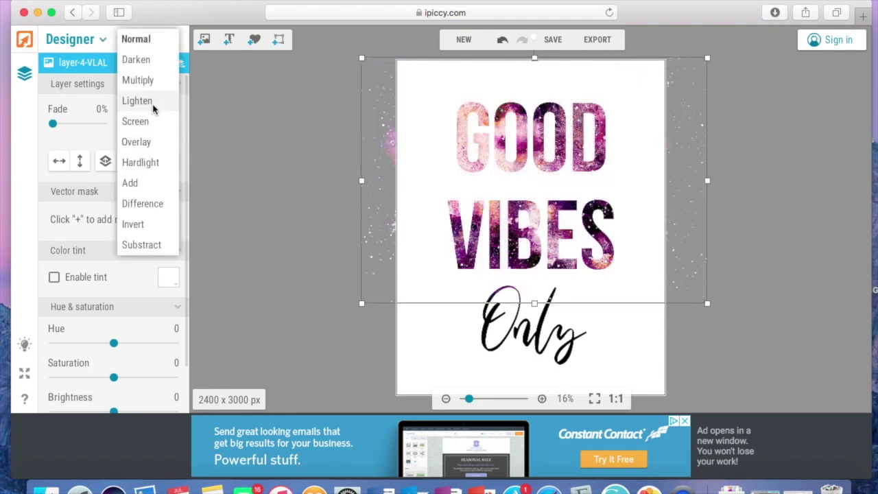
pyautogui.click(153, 103)
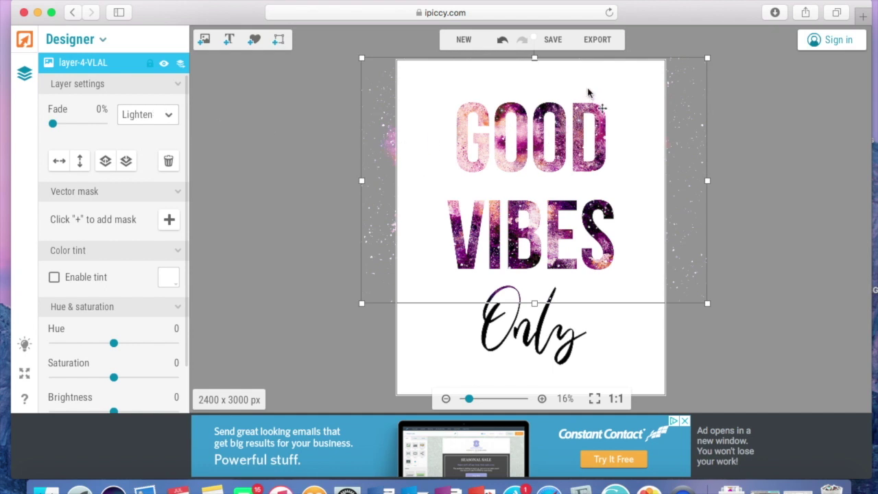
pyautogui.moveTo(587, 93); pyautogui.dragTo(588, 115)
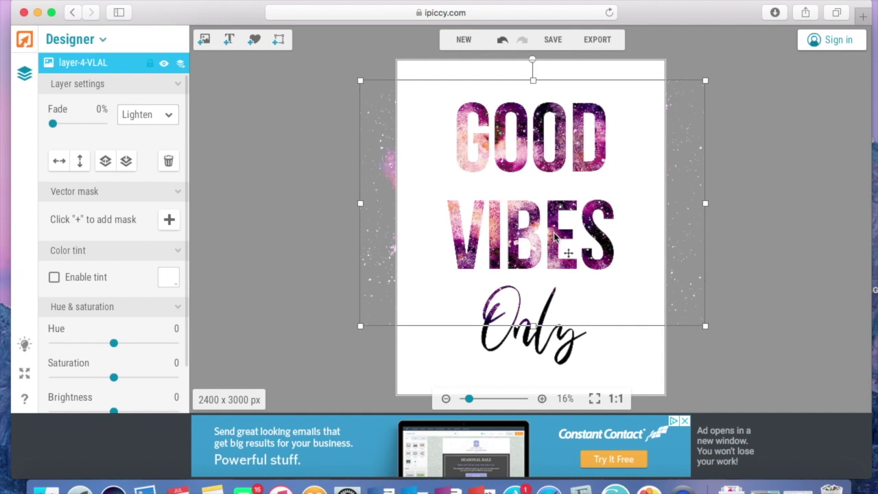
pyautogui.moveTo(649, 169); pyautogui.dragTo(655, 173)
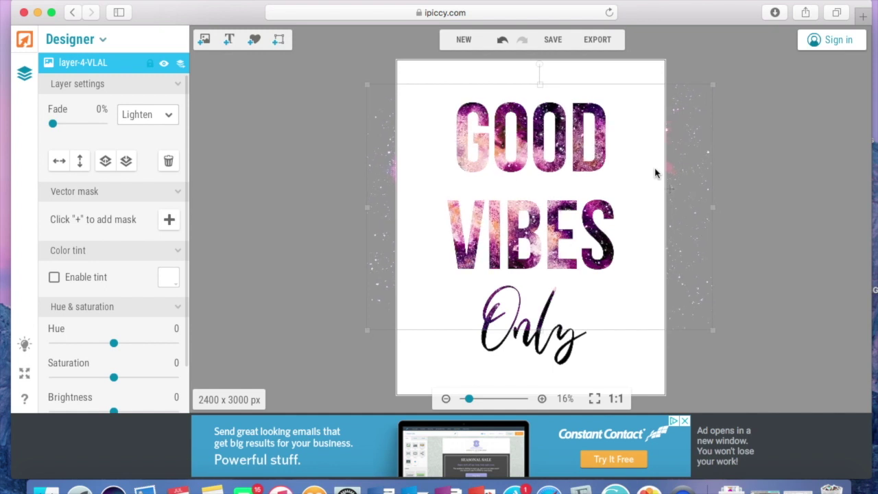
# Deselect the galaxy layer and generate the design for saving to the computer as a .jpg at Highest quality.
pyautogui.click(745, 186)
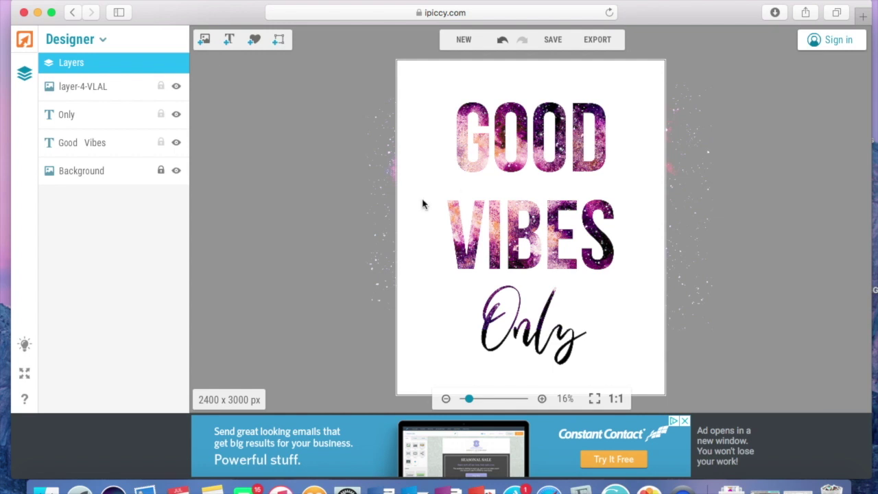
pyautogui.click(553, 41)
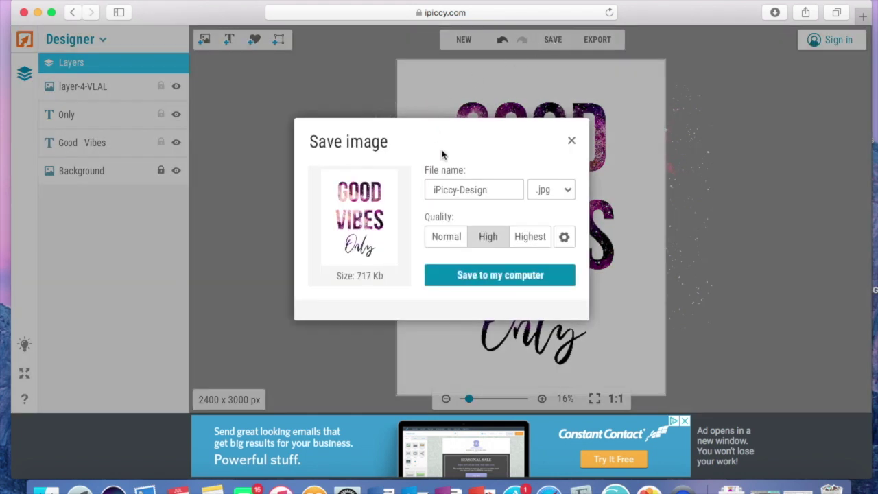
pyautogui.click(521, 240)
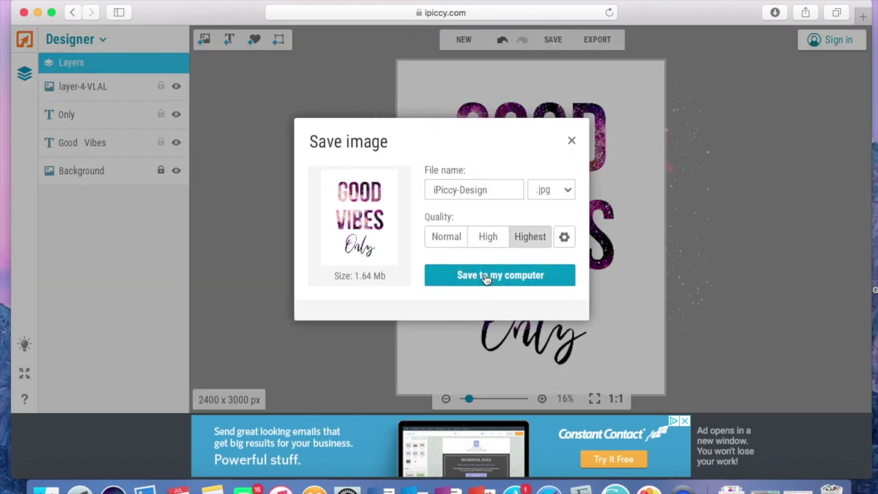
pyautogui.click(490, 278)
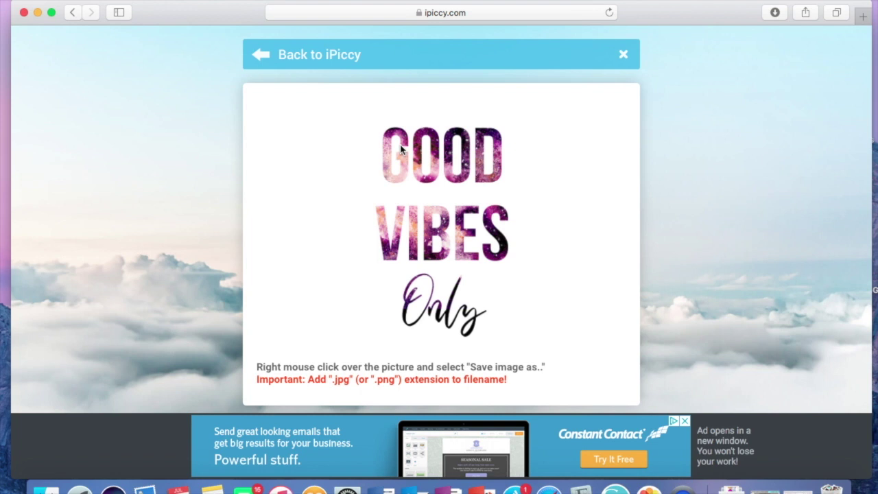
# Save the generated image to the Desktop as "Good Vibes Only Printable.jpg".
pyautogui.rightClick(401, 150)
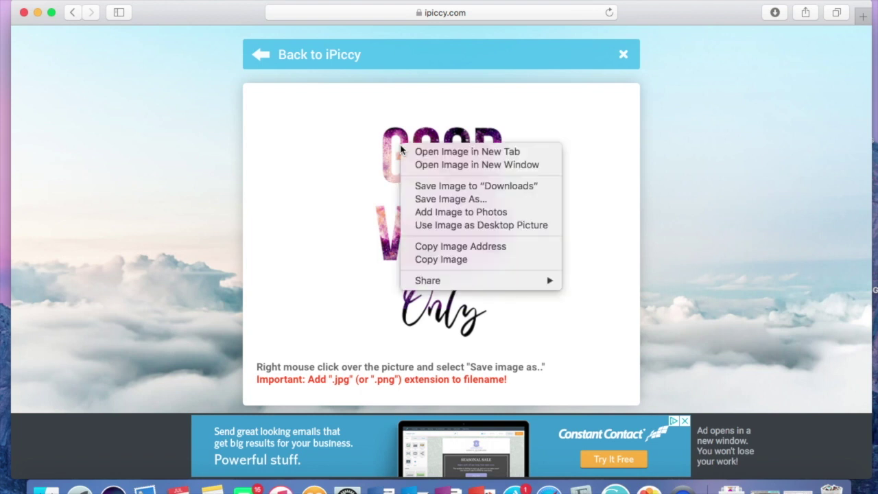
pyautogui.click(428, 201)
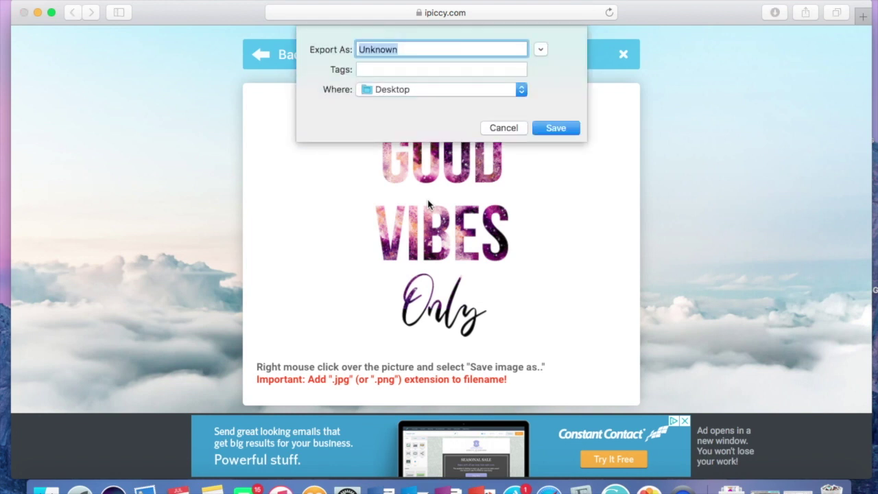
pyautogui.write('Good Vibe')
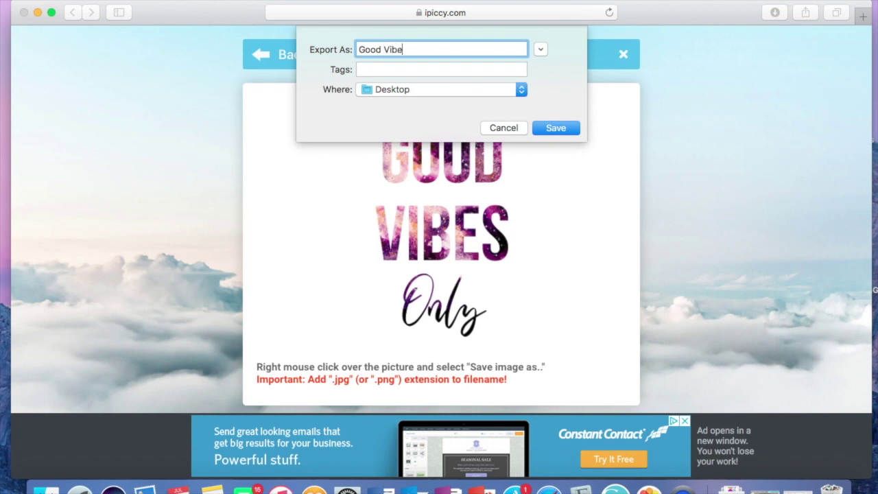
pyautogui.write('s Only Printable')
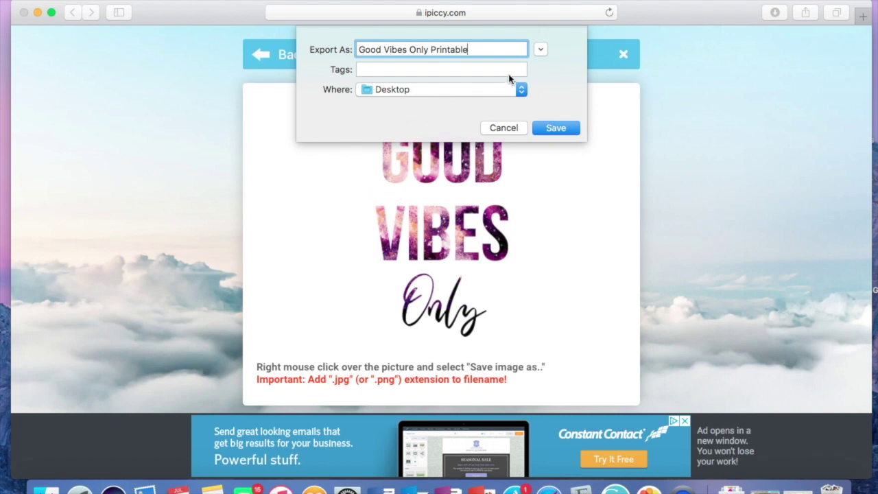
pyautogui.write('.jpg')
pyautogui.click(561, 130)
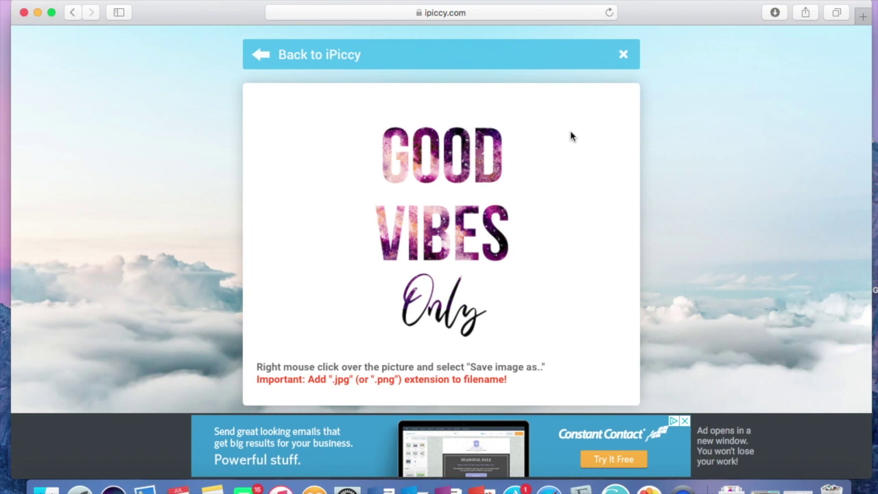
# Return to the design and switch from Designer to Editor, discarding the design.
pyautogui.click(279, 55)
pyautogui.click(104, 42)
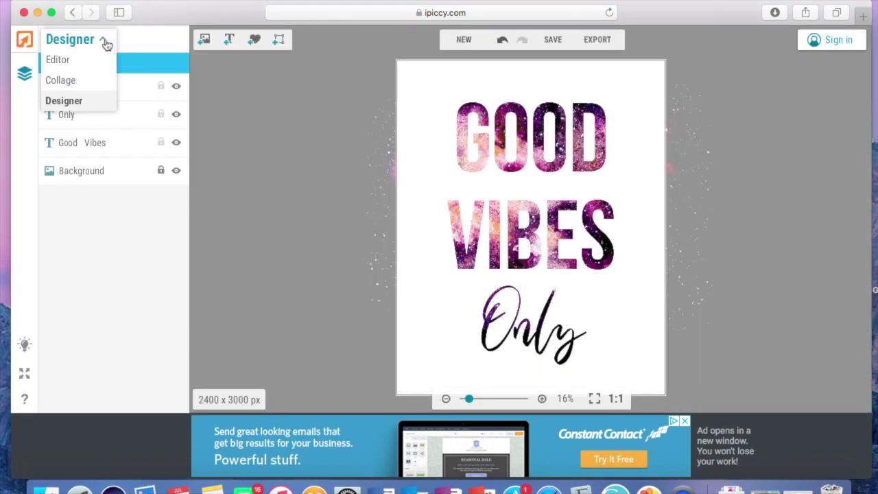
pyautogui.click(58, 59)
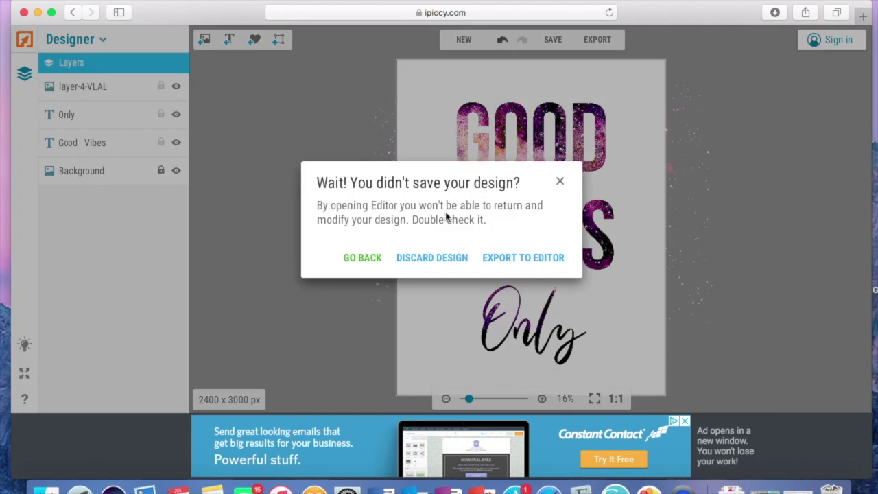
pyautogui.click(452, 261)
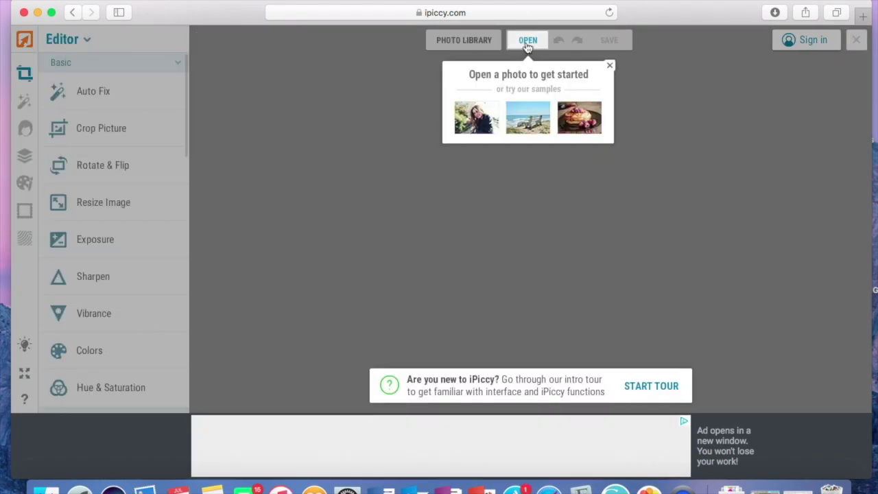
# Open the blank framed-poster mockup photo A4_20_Etsy_file1 from the computer.
pyautogui.click(533, 41)
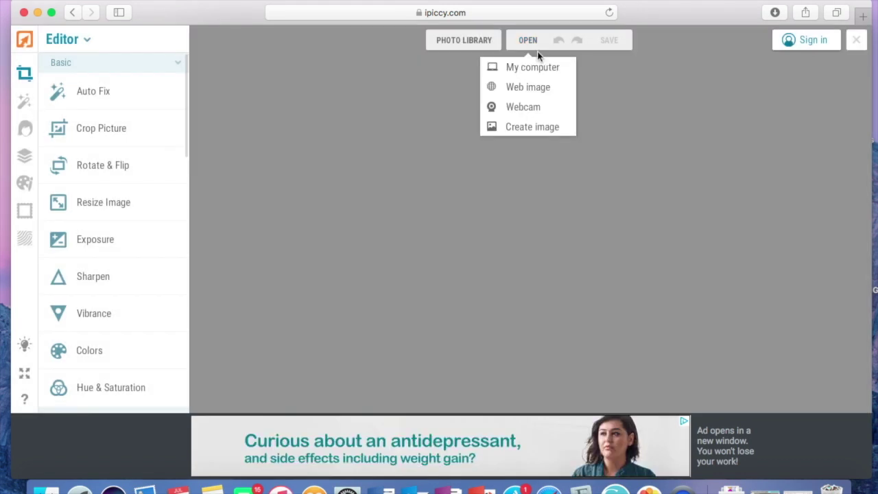
pyautogui.click(526, 66)
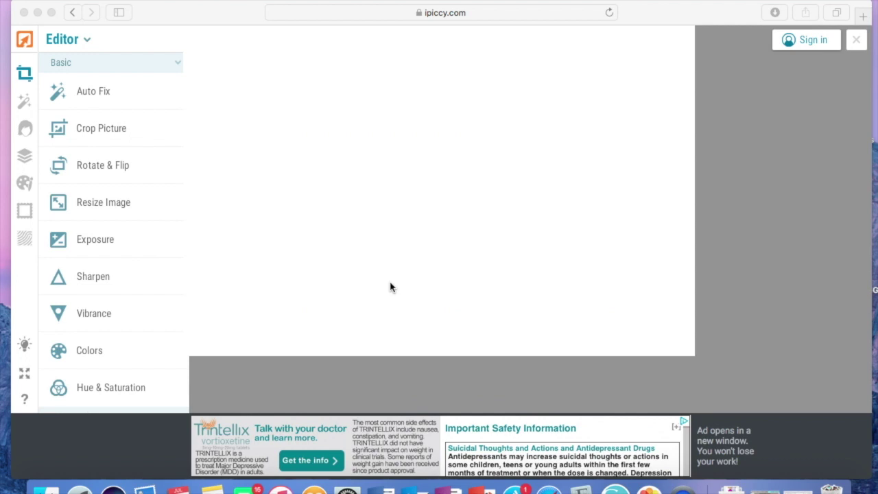
pyautogui.doubleClick(389, 286)
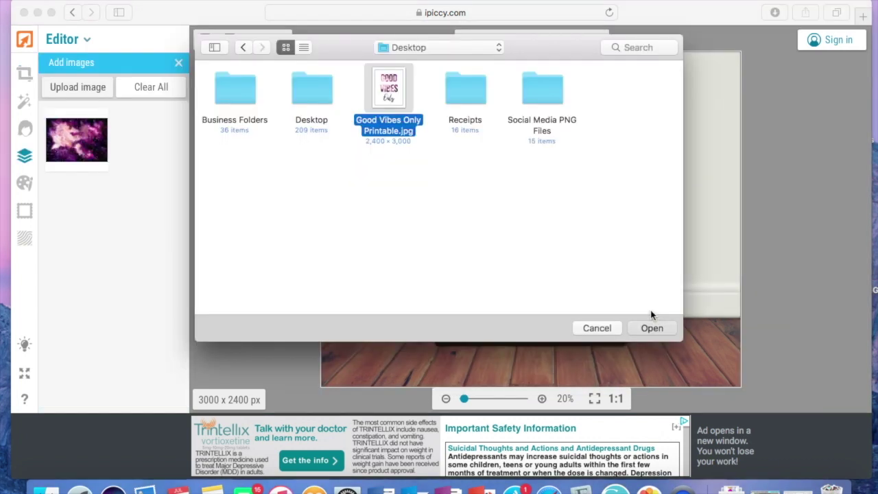
# Add Good Vibes Only Printable.jpg to the mockup, enlarge it to the frame's full inner width, and deselect it.
pyautogui.click(653, 325)
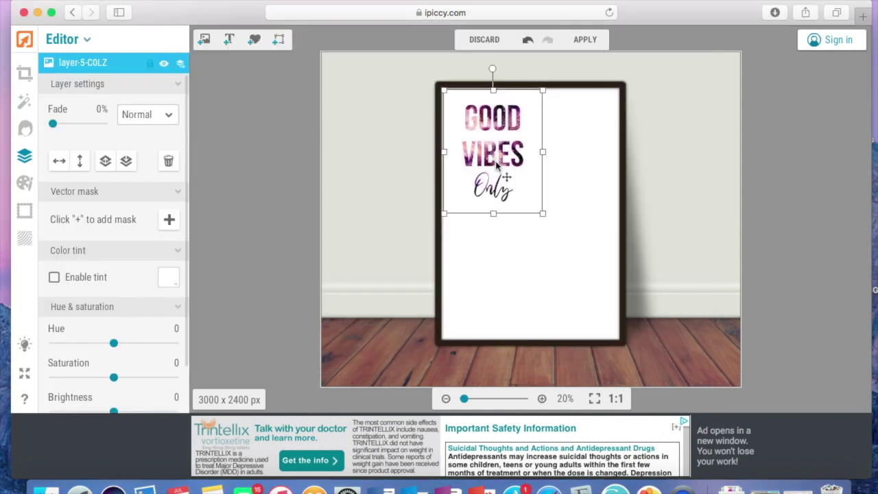
pyautogui.moveTo(543, 213); pyautogui.dragTo(625, 310)
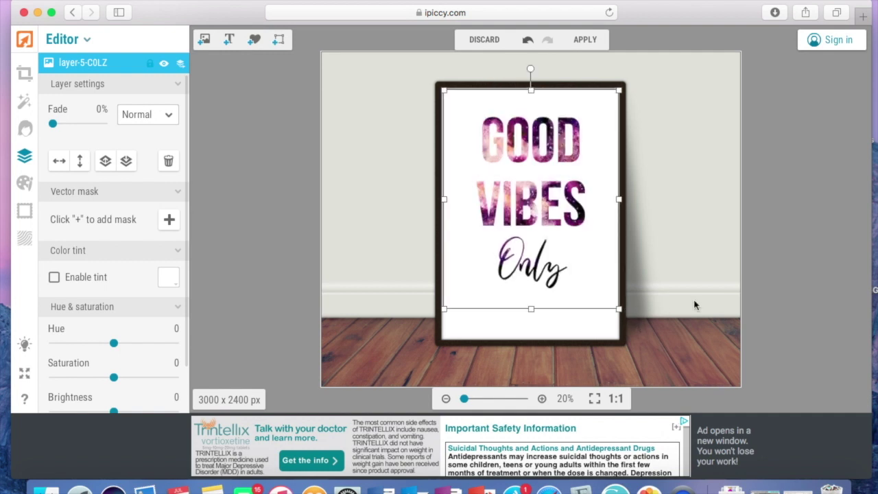
pyautogui.click(783, 284)
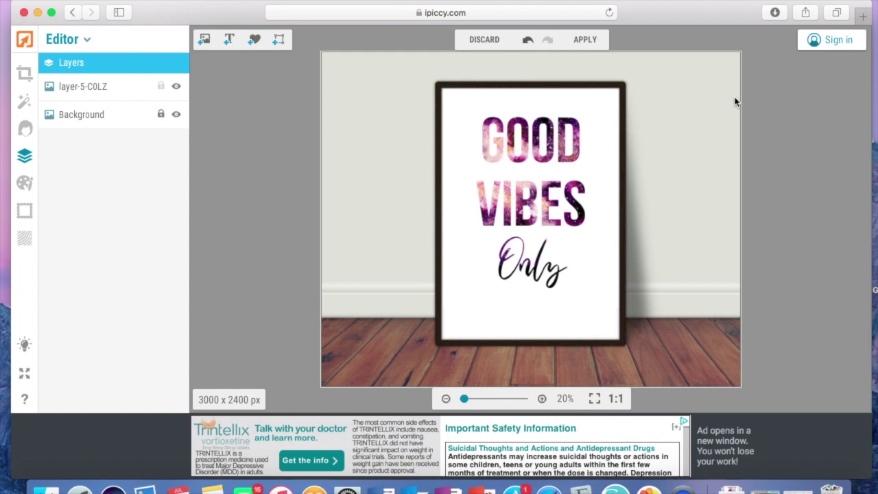
# Flatten the mockup layers into one image and generate it for saving to the computer as a .jpg at Highest quality.
pyautogui.click(585, 41)
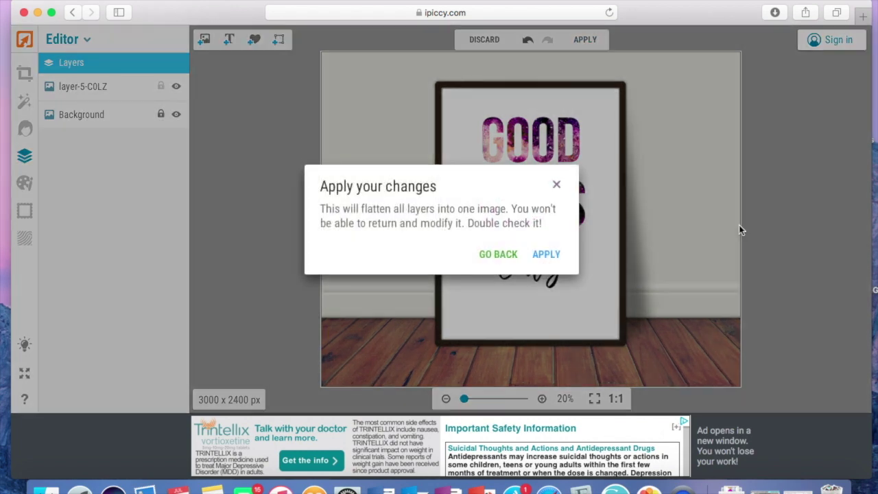
pyautogui.click(547, 255)
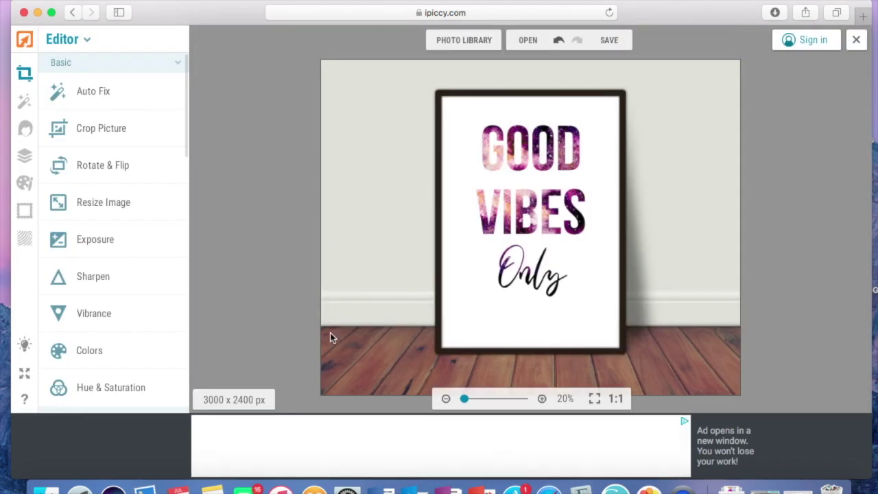
pyautogui.click(609, 43)
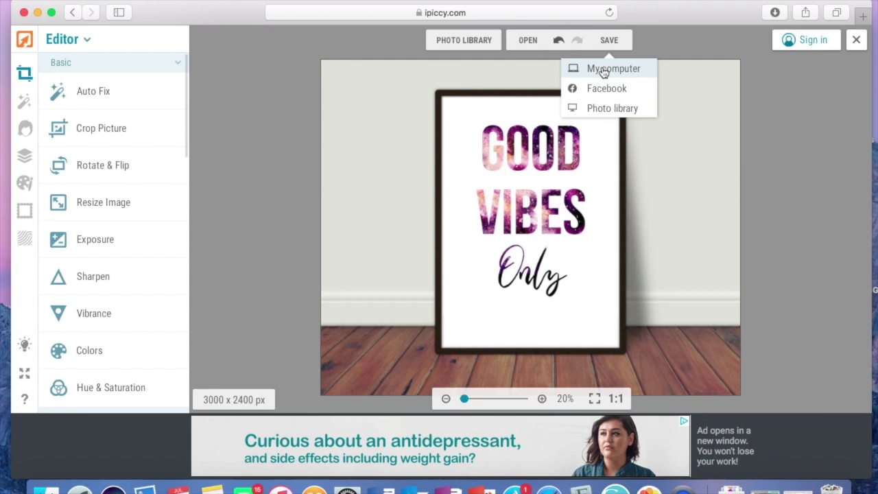
pyautogui.click(603, 70)
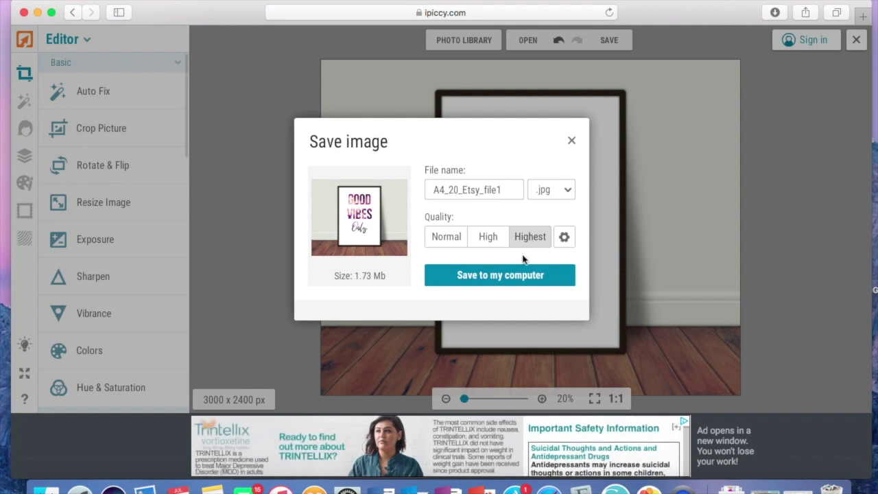
pyautogui.click(506, 276)
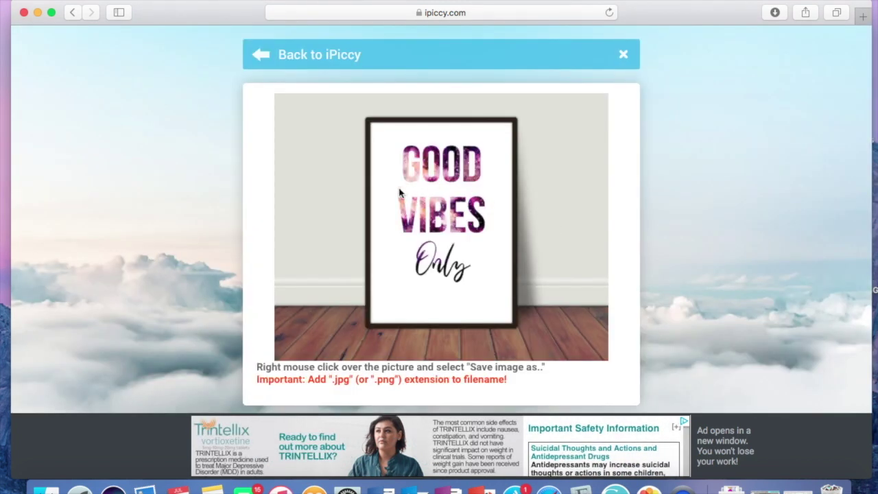
# Save the generated mockup image to the Desktop as "Good Vibes Only Printable Mockup".
pyautogui.rightClick(402, 194)
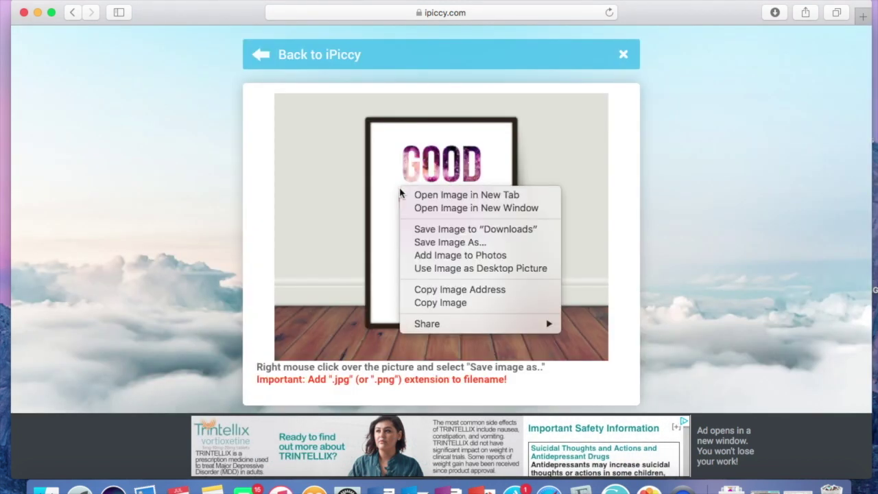
pyautogui.click(444, 242)
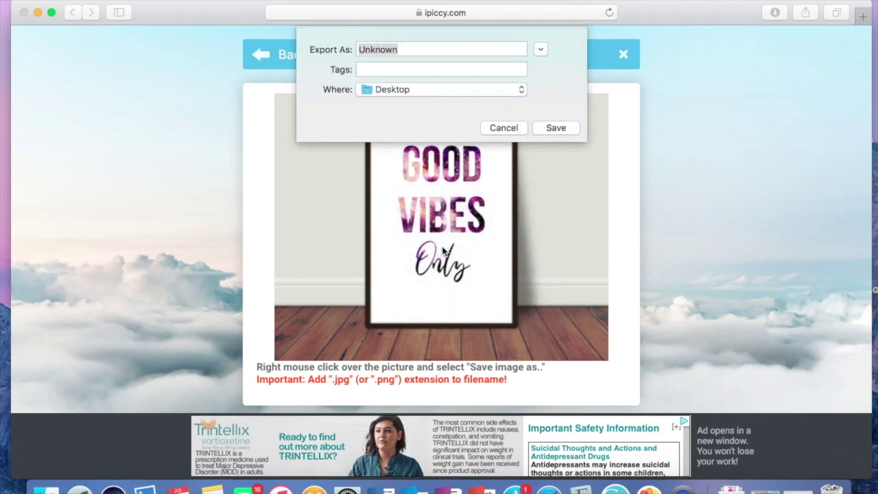
pyautogui.write('G')
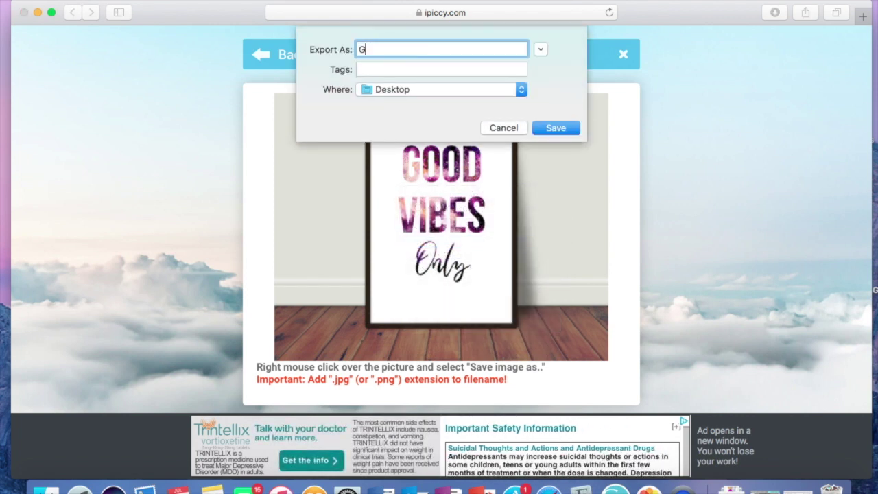
pyautogui.write('ood Vibes Only Print')
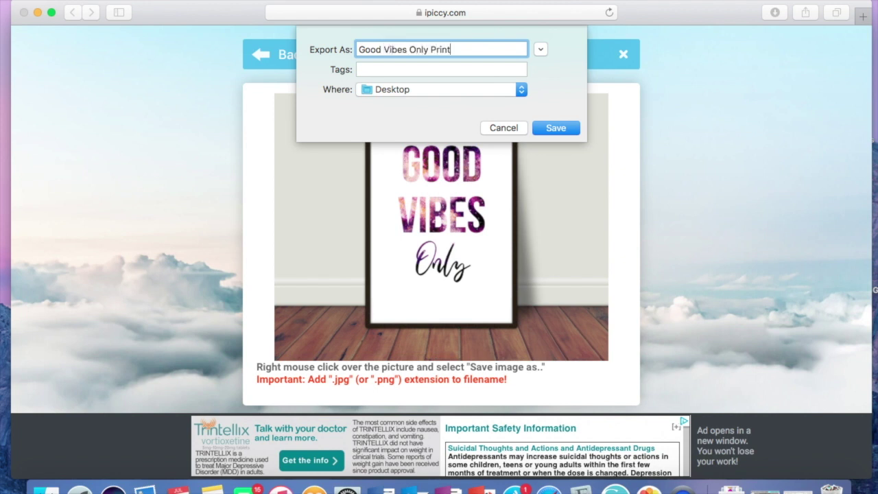
pyautogui.write('able Mockup')
pyautogui.click(559, 130)
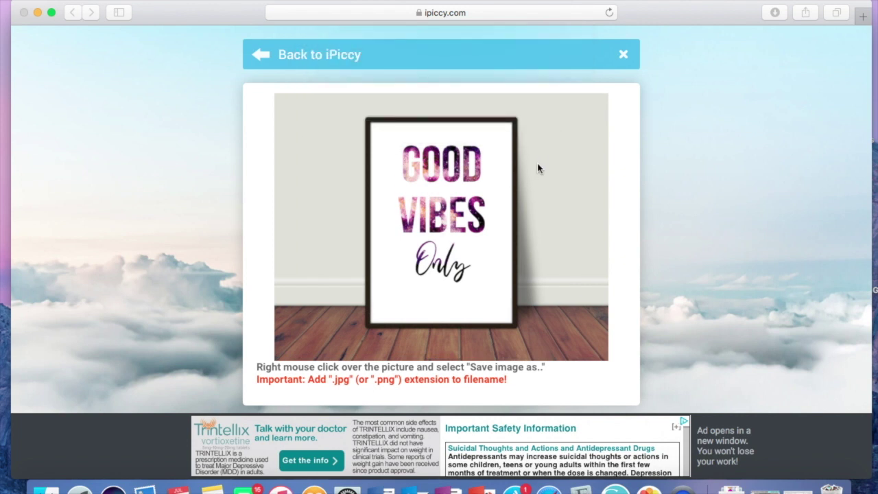
# Minimize the browser and preview the saved mockup and printable image files on the desktop.
pyautogui.click(38, 13)
pyautogui.click(748, 55)
pyautogui.press('space')
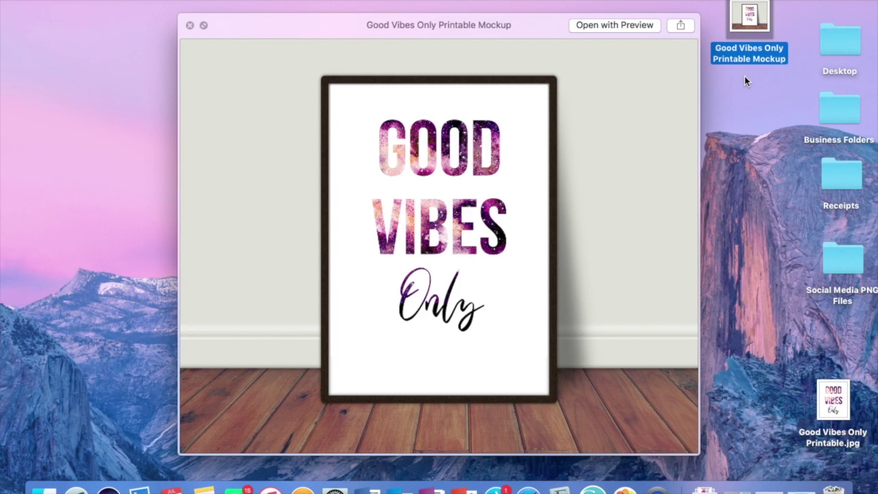
pyautogui.click(827, 404)
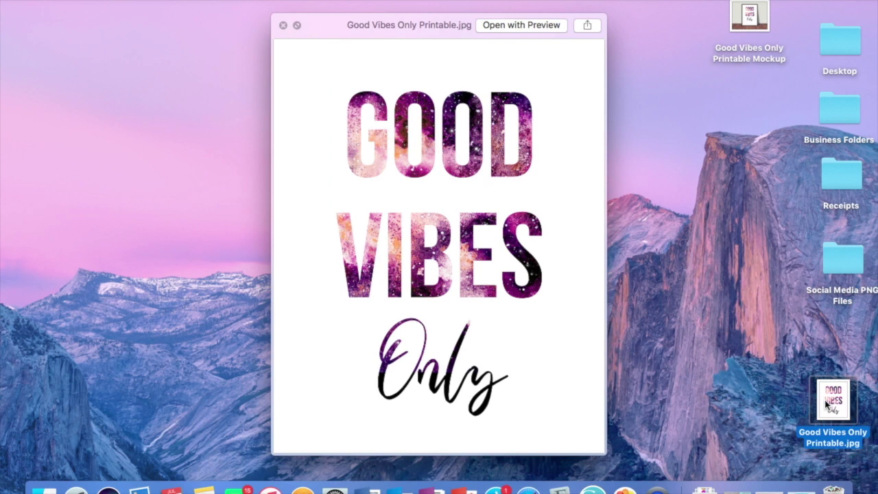